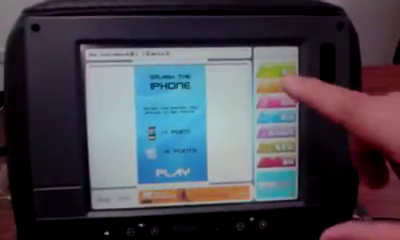
Start the Smash the iPhone game so its instructions clear to the empty blue playfield
{"action": "left_click", "coordinate": [165, 172]}
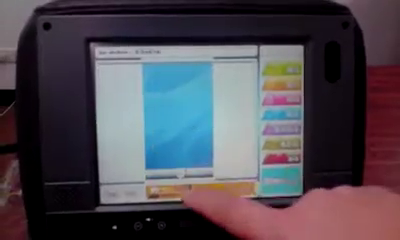